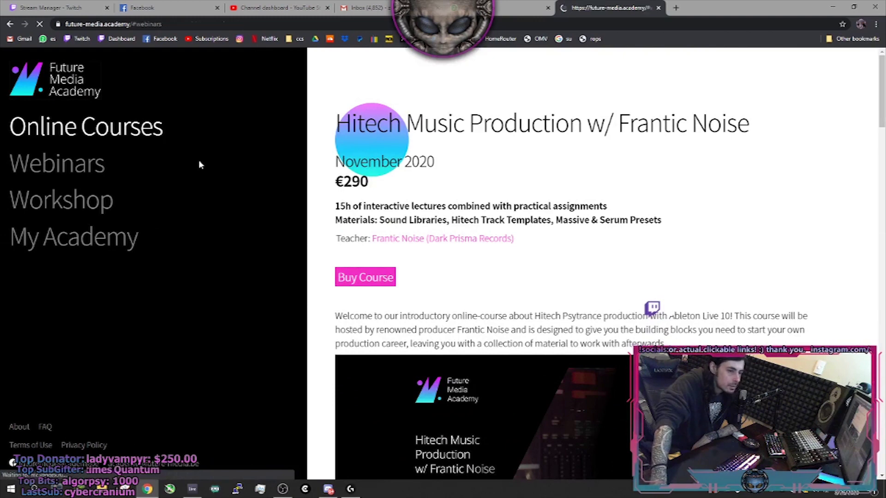
Open the Topography of Psytrance Music webinar page and examine its title, presenters and the El Fua track description.
left_click(455, 115)
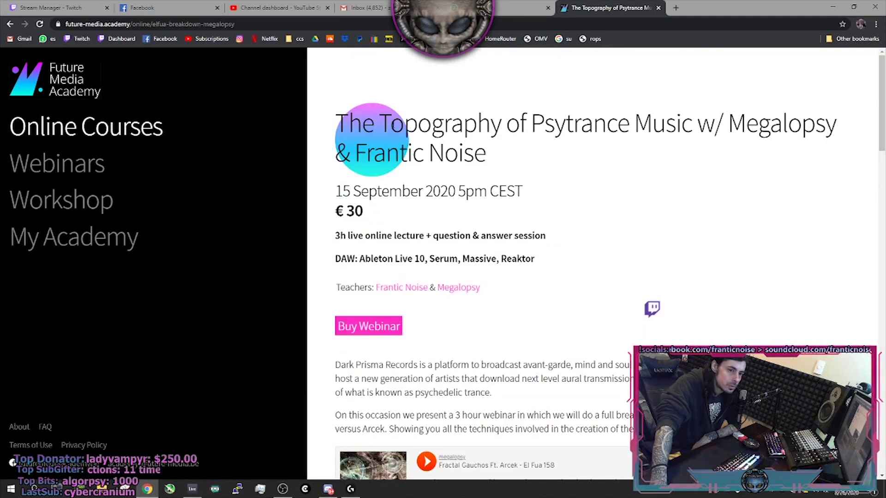
left_click_drag(344, 121, 521, 124)
double_click(588, 132)
left_click(494, 151)
double_click(463, 150)
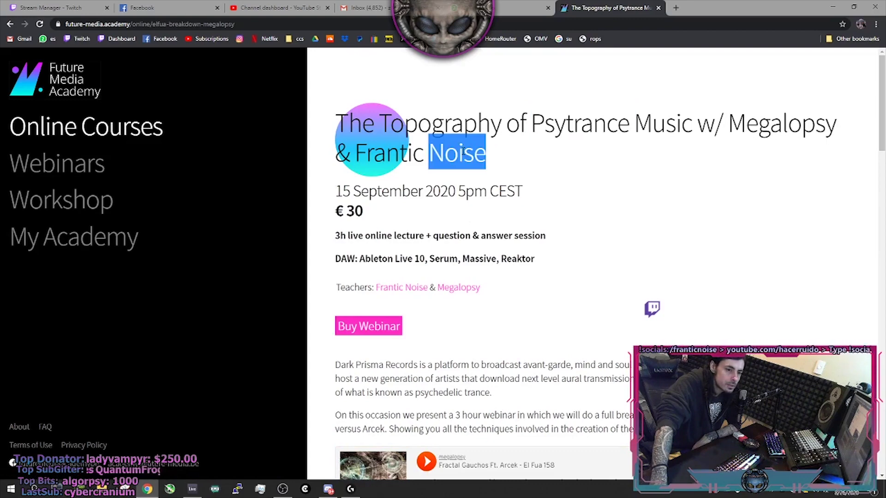
scroll(463, 151, "down", 6)
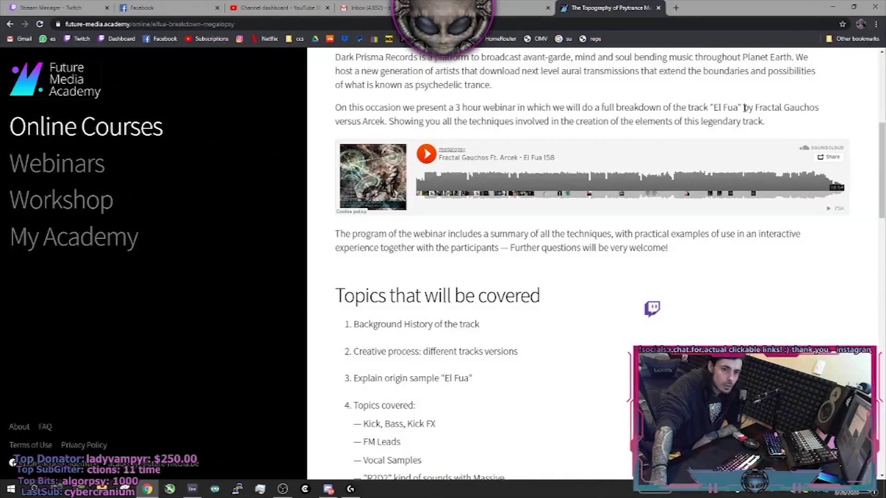
left_click_drag(743, 108, 699, 108)
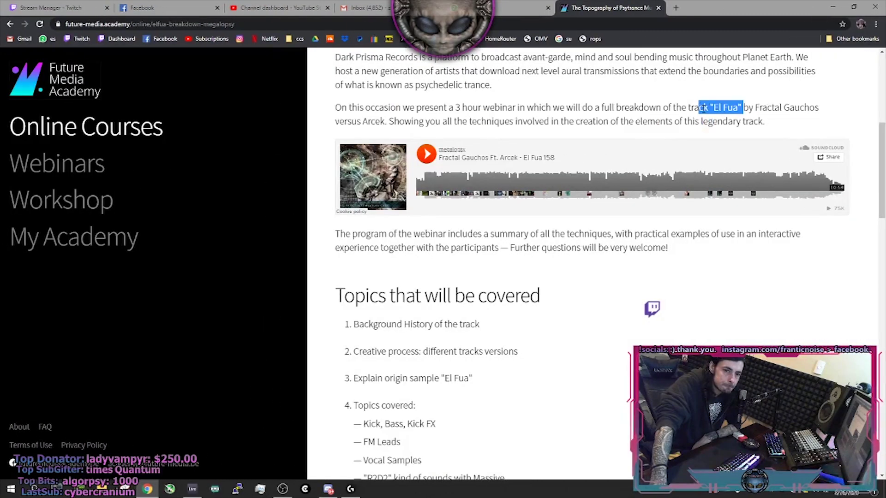
double_click(376, 122)
double_click(393, 122)
double_click(429, 121)
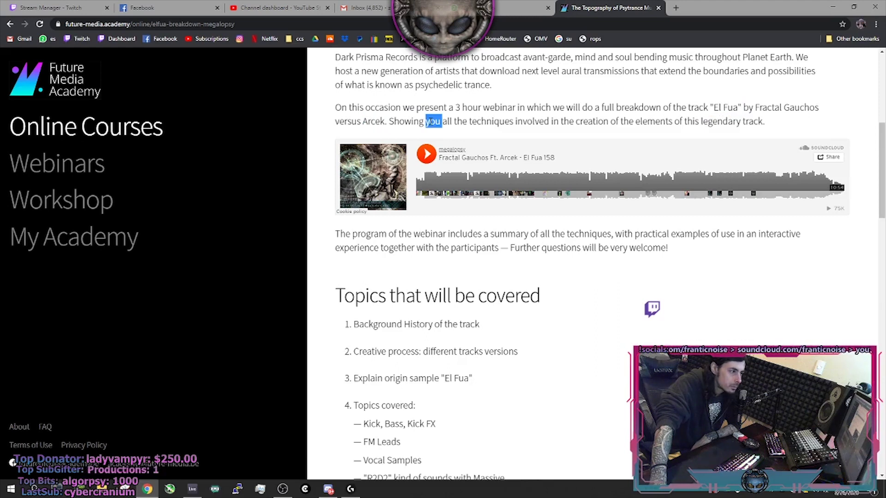
double_click(531, 121)
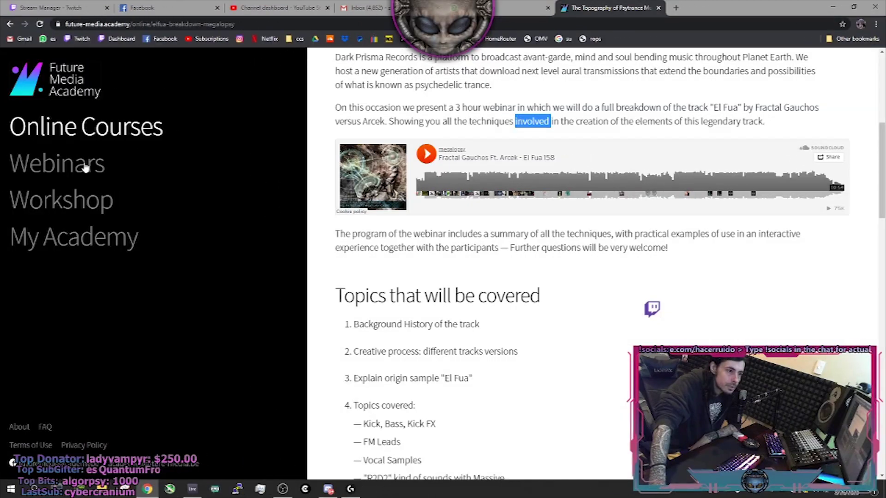
Open the Music Theory w/ Frantic Noise webinar from the webinar list and read its Music Theory topics.
left_click(83, 165)
scroll(485, 219, "down", 3)
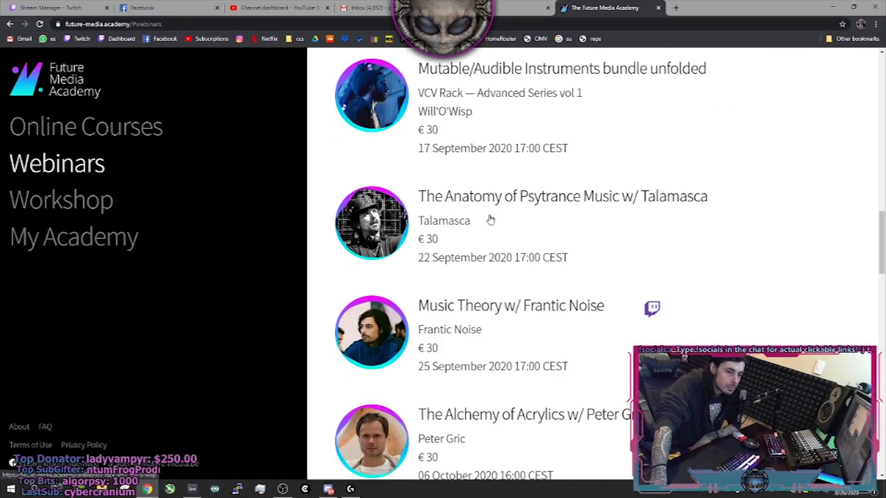
left_click(463, 304)
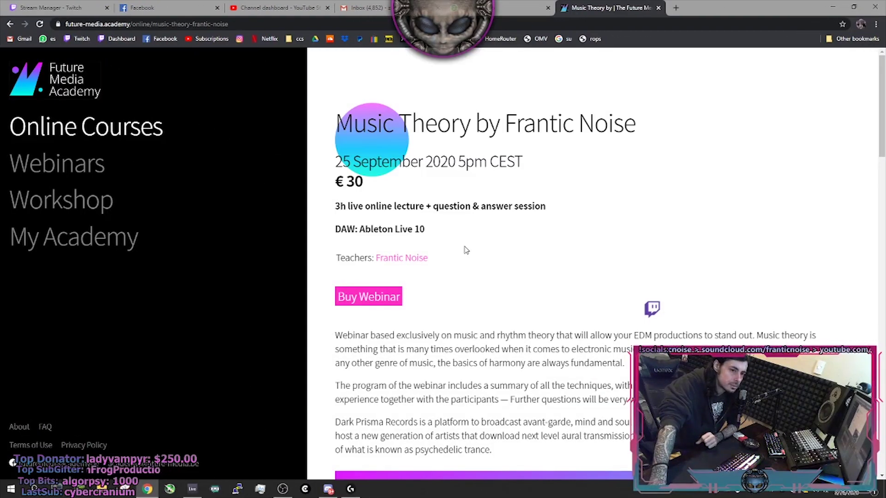
scroll(466, 250, "down", 15)
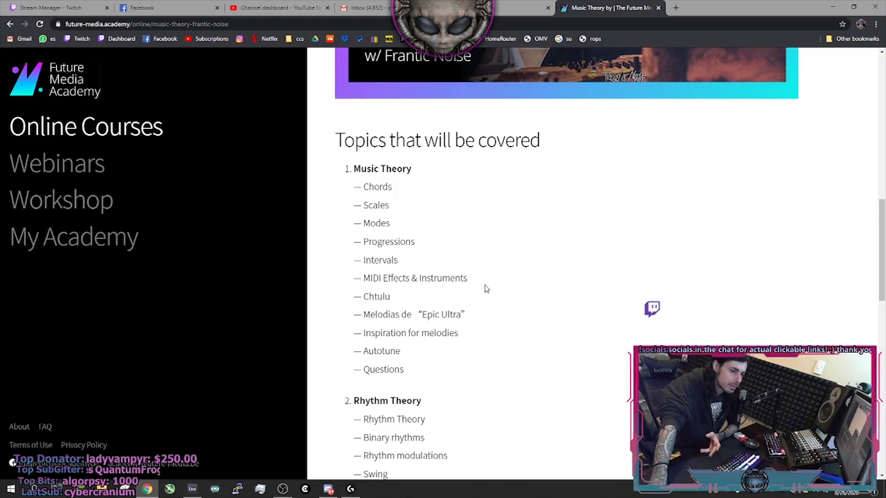
left_click_drag(359, 316, 476, 342)
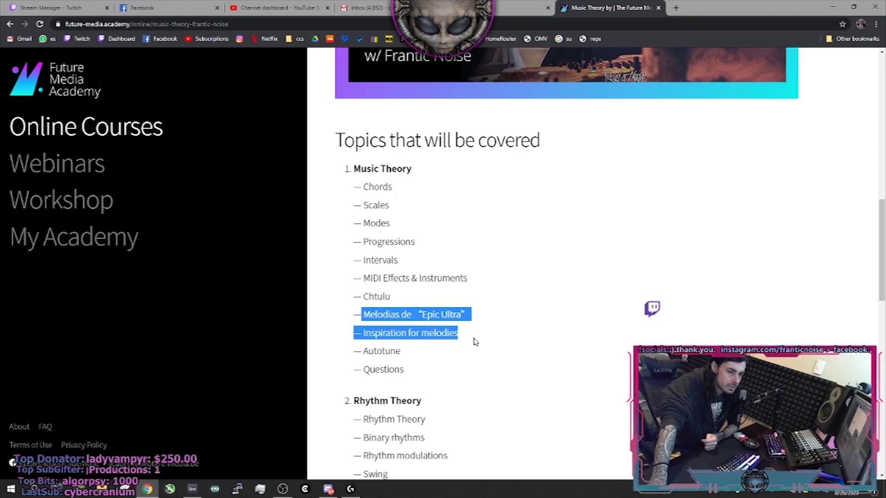
left_click(475, 342)
double_click(384, 350)
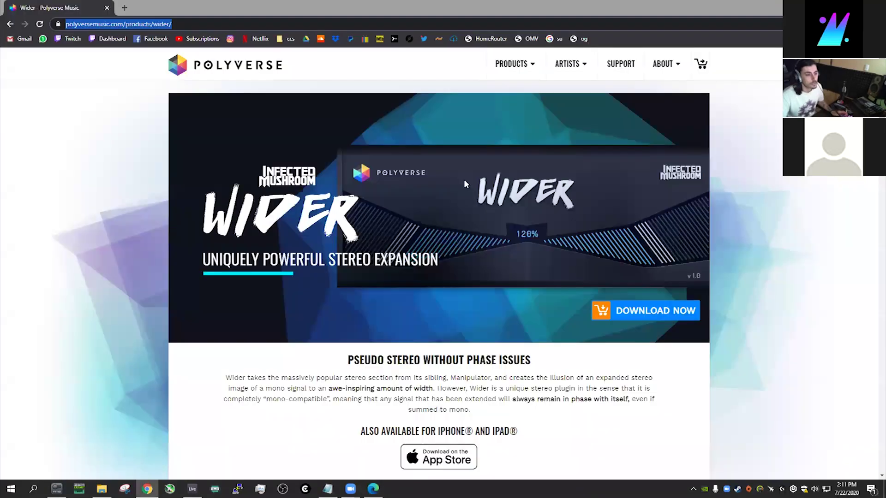
Switch to Ableton Live and insert a new MIDI track directly below the 19 Operator track.
key("alt+Tab")
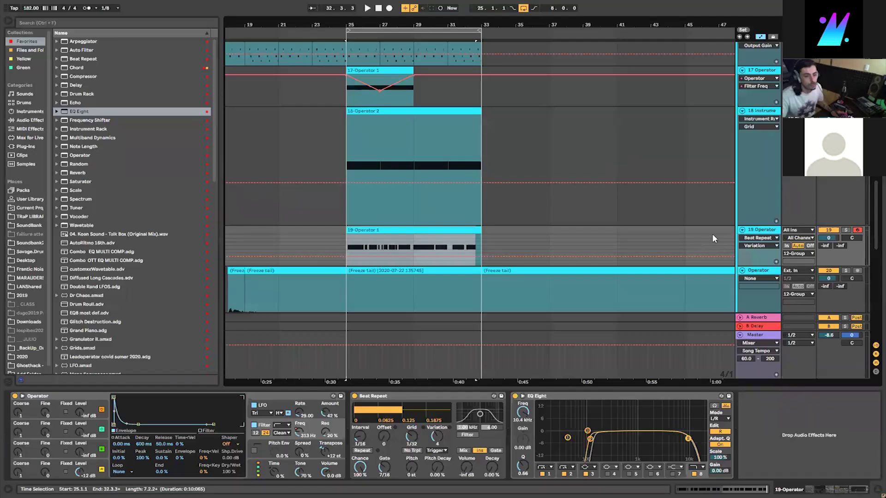
left_click(756, 230)
key("ctrl+shift+t")
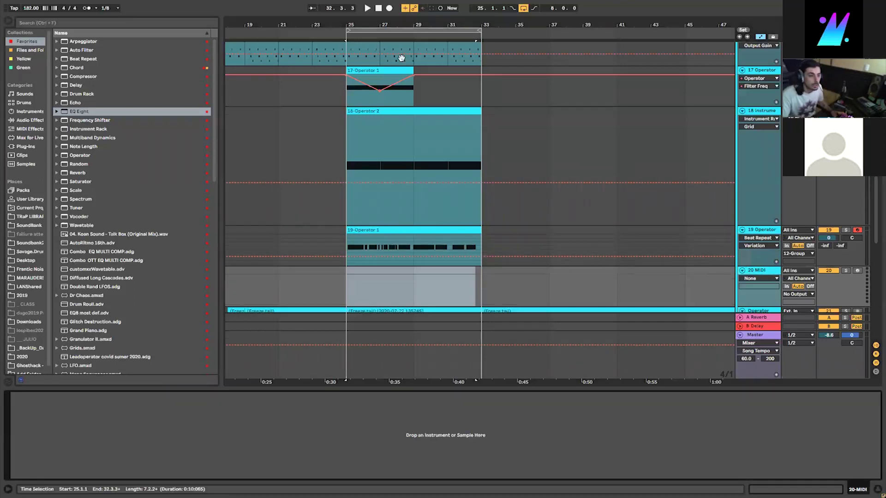
Duplicate the bars 25–33 material, including the Operator clip, to bar 33 and move the loop to bars 33–41.
scroll(439, 125, "up", 10)
left_click(416, 30)
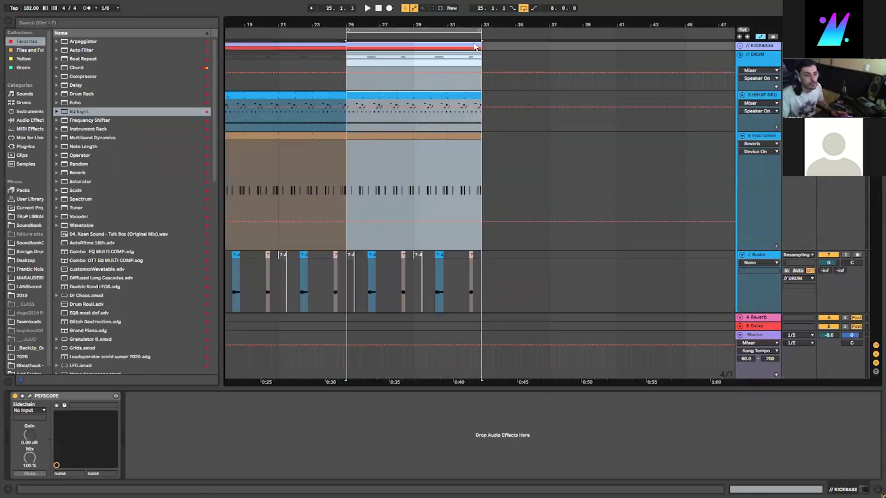
key("ctrl+d")
left_click_drag(461, 30, 712, 27)
scroll(508, 161, "down", 2)
left_click_drag(348, 244, 481, 245)
key("ctrl+d")
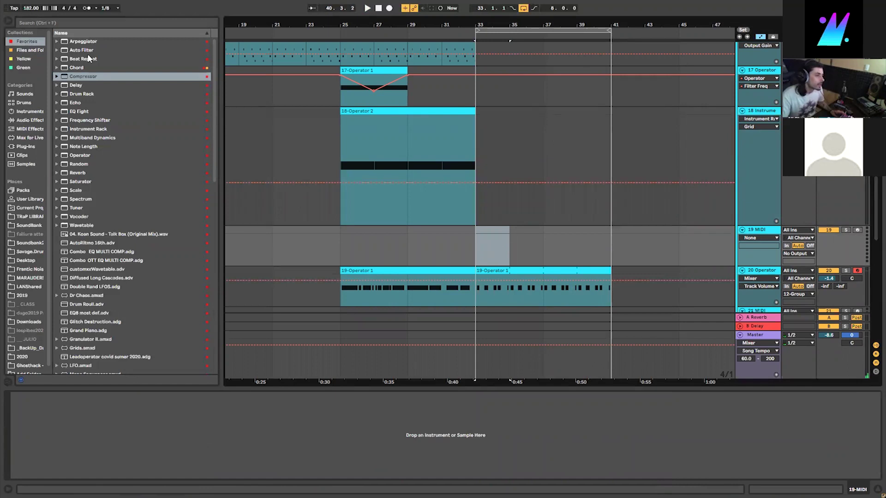
Switch to WORKSHOP BOOKLET 2019.pdf and examine the synthesizer signal-flow and oscillator waveform diagrams on page 20.
key("alt+Tab")
key("alt+Tab")
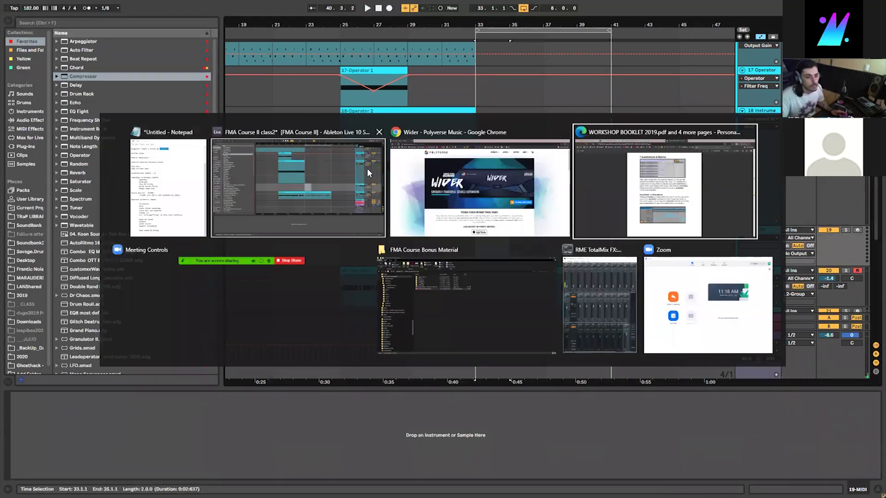
scroll(452, 184, "up", 20)
scroll(455, 185, "up", 15)
scroll(454, 184, "down", 10)
scroll(453, 180, "up", 4)
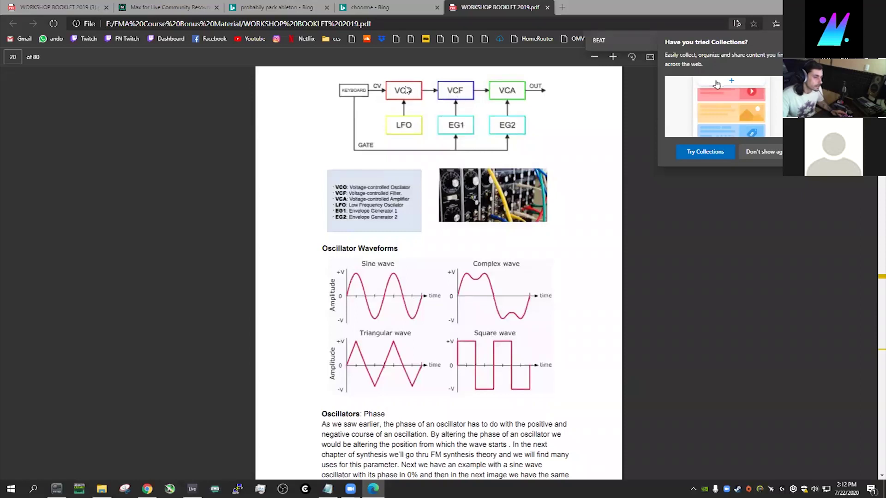
Return to Ableton Live, load Operator and the Combo EQ MULTI COMP rack on track 19, and collapse Multiband Dynamics and EQ Eight.
key("alt+Tab")
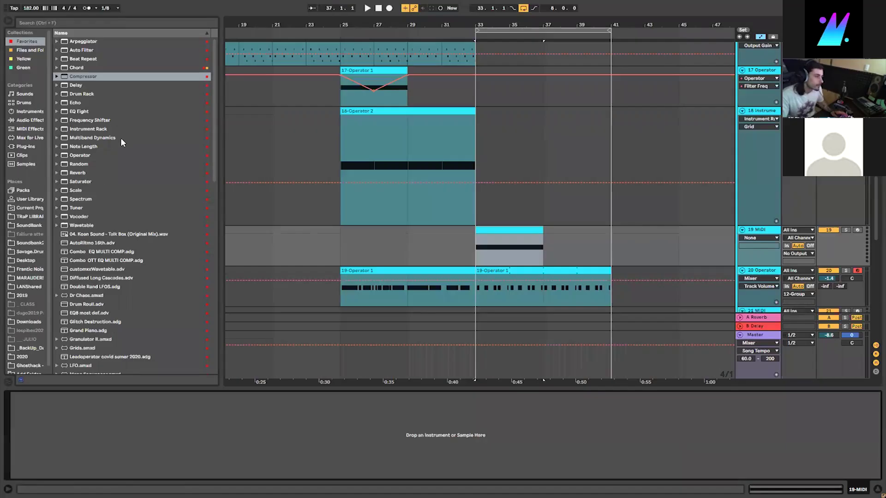
double_click(79, 155)
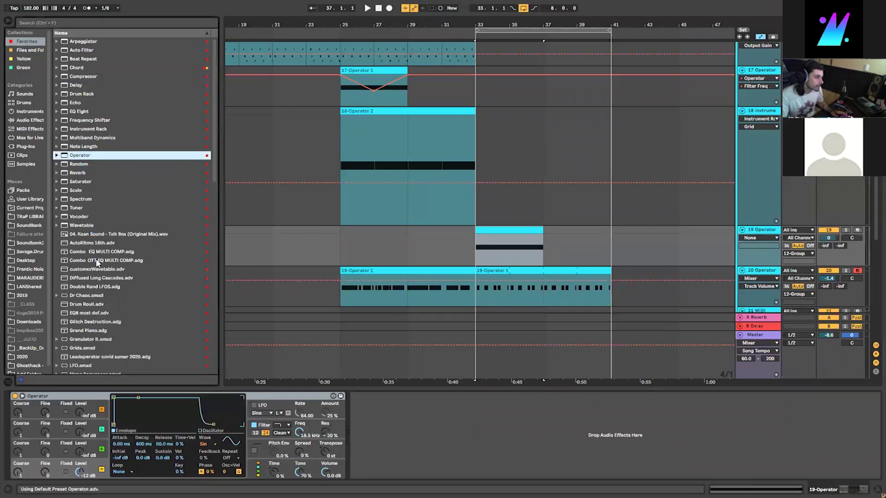
left_click(95, 252)
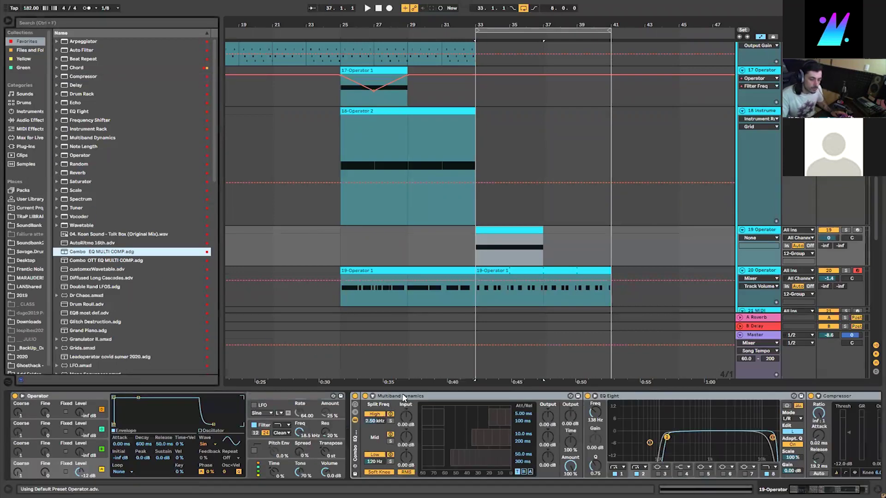
double_click(403, 396)
double_click(388, 396)
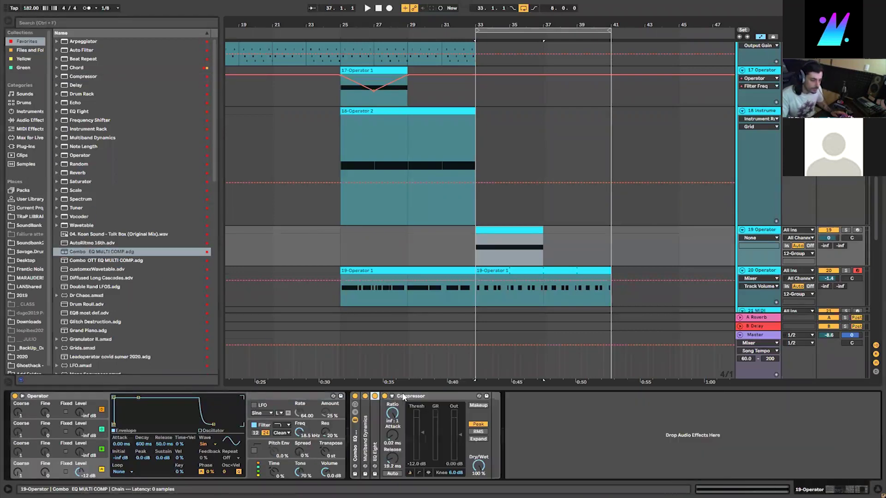
Set Operator's filter resonance to 125% and, with track 19 armed, change oscillator A's waveform to SwD.
left_click(329, 428)
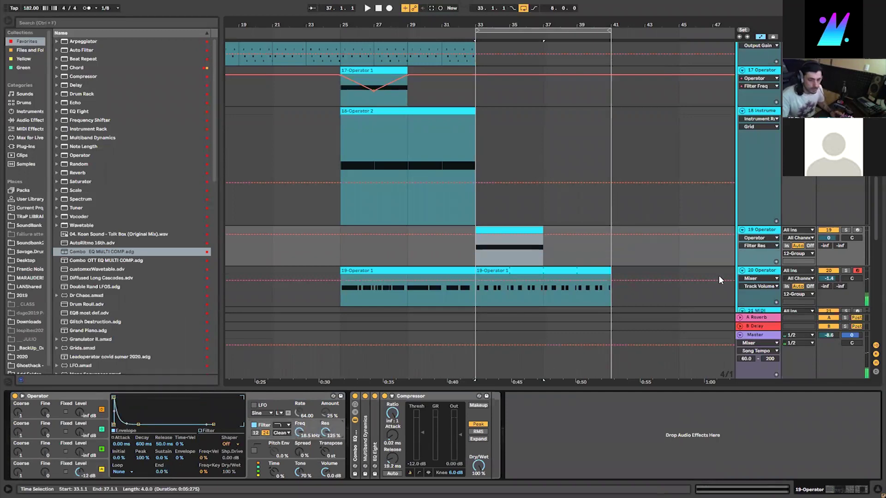
left_click(857, 230)
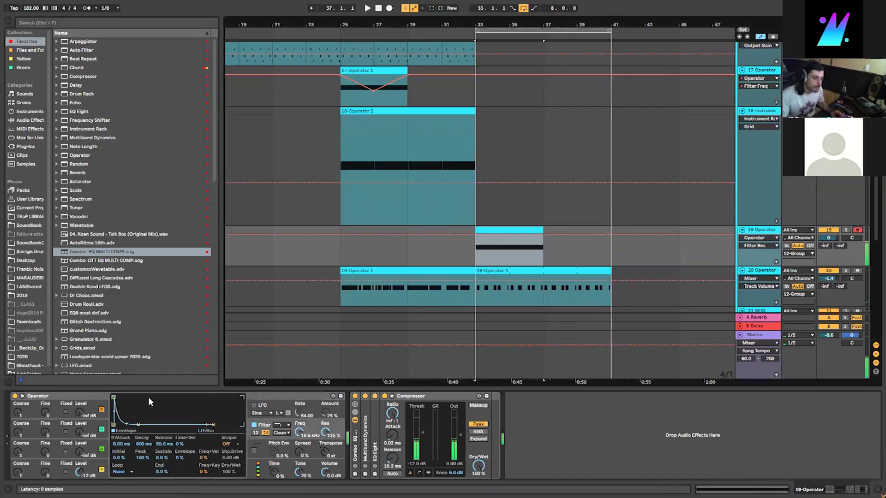
left_click(82, 468)
left_click(209, 445)
left_click(206, 354)
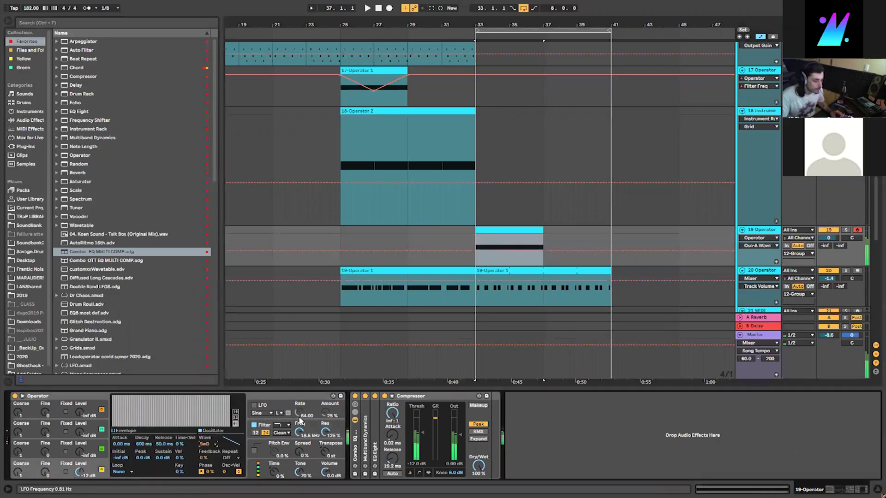
Try transposing Operator by -48 st and changing its filter frequency, and reset both controls to their defaults.
left_click(300, 432)
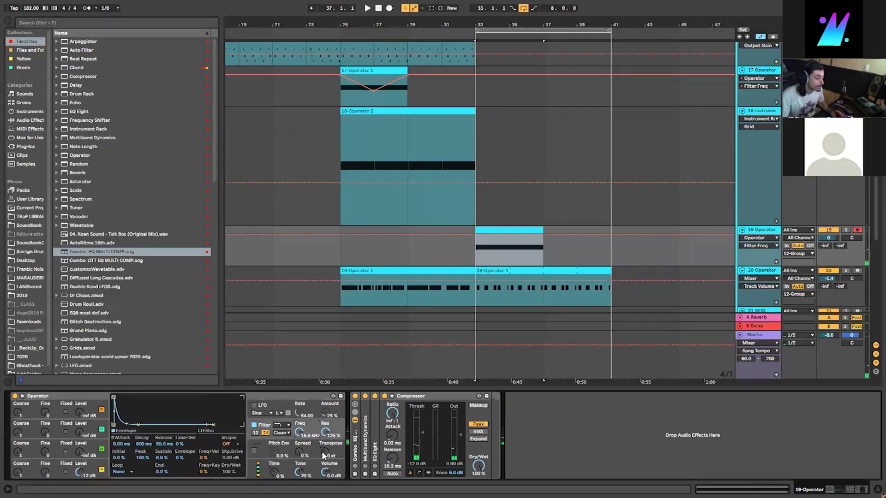
left_click_drag(322, 450, 322, 471)
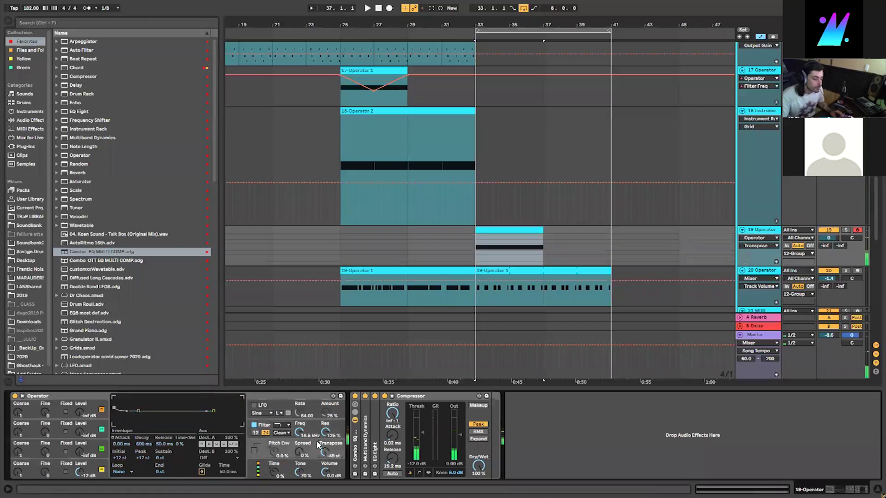
left_click_drag(313, 437, 314, 457)
left_click(325, 450)
key("Delete")
left_click(306, 434)
key("Delete")
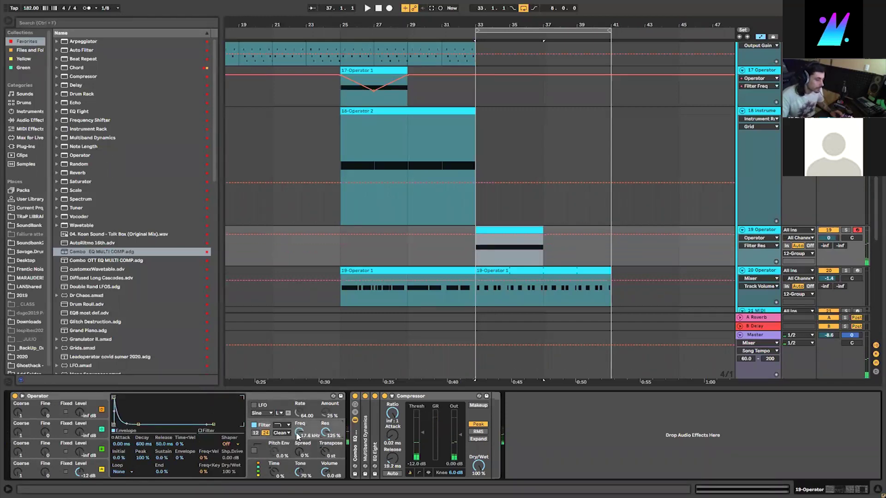
Set Operator's Transpose to -48 st and adjust the filter frequency, comparing the sound with the filter off and on.
left_click_drag(304, 434, 325, 468)
mouse_move(299, 434)
left_mouse_down()
mouse_move(299, 445)
mouse_move(326, 459)
mouse_move(299, 462)
mouse_move(300, 439)
left_mouse_up()
key("space")
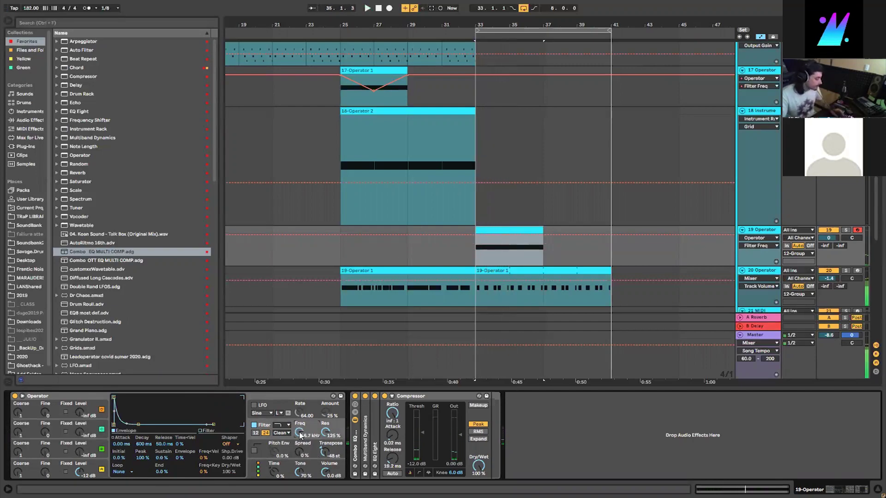
left_click(255, 425)
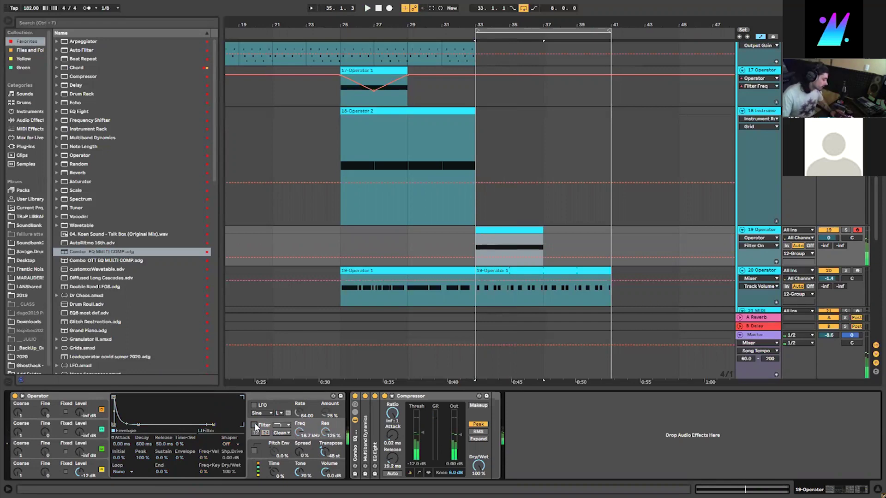
left_click(254, 426)
left_click_drag(300, 433, 301, 433)
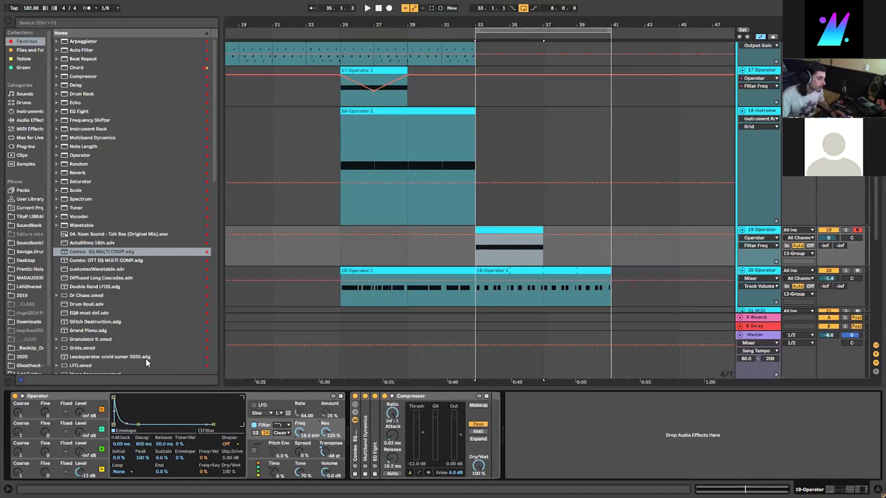
Lower Operator's filter frequency to about 123 Hz, add the Diffused Long Cascades echo after the compressor rack, and play the loop.
mouse_move(302, 431)
left_mouse_down()
mouse_move(302, 443)
mouse_move(303, 415)
left_mouse_up()
left_click_drag(93, 277, 597, 298)
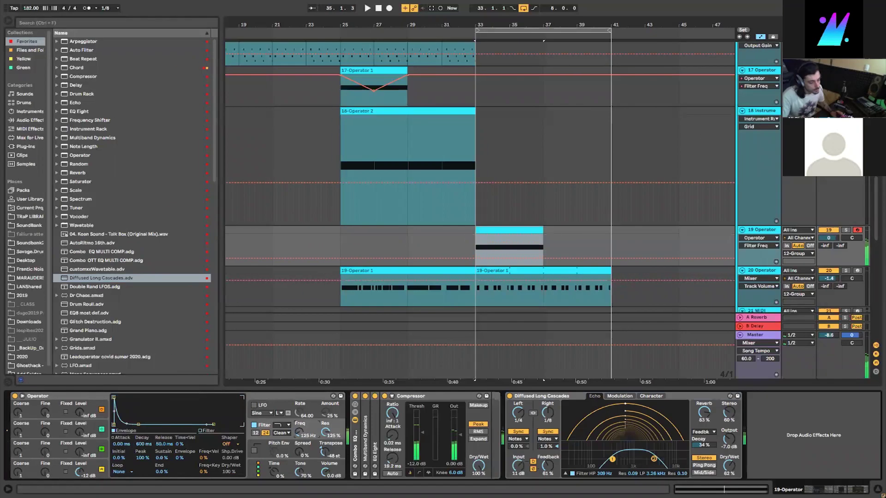
key("space")
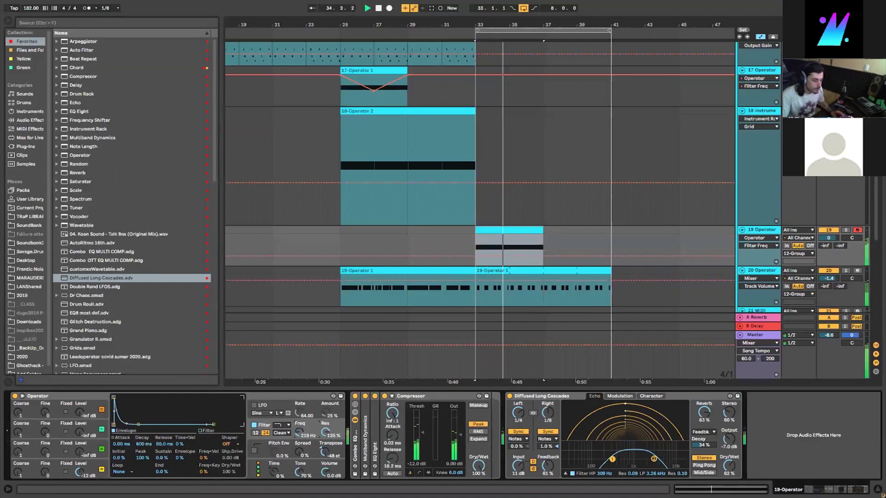
Arrange two-bar Operator clips at bars 33 and 37 with filter-frequency automation, and place a two-bar clip at bar 35 on a new MIDI track.
left_click_drag(477, 235, 543, 261)
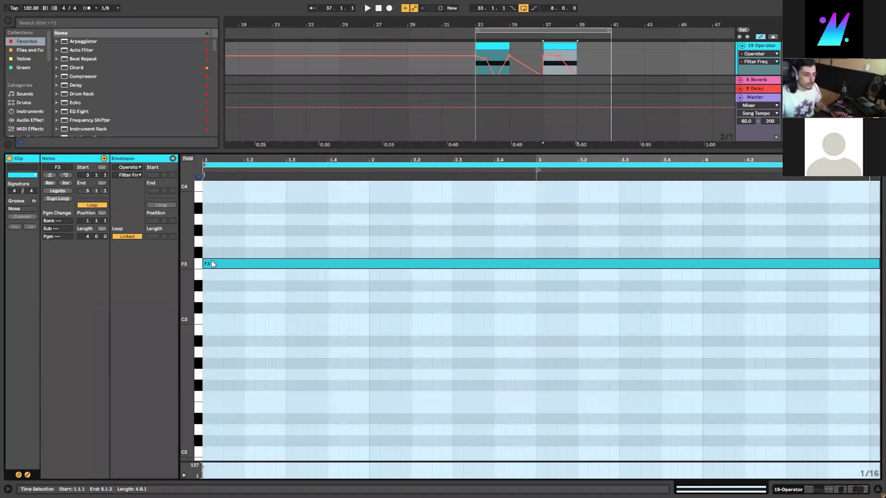
left_click_drag(206, 264, 537, 251)
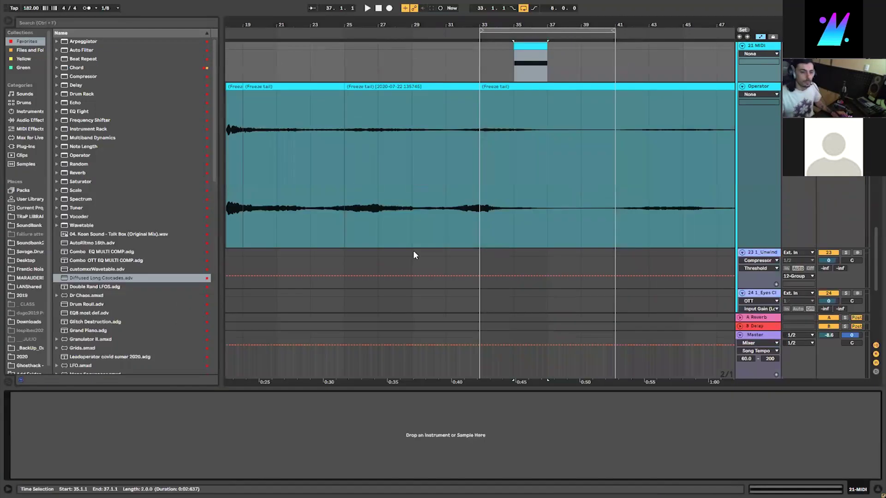
scroll(406, 247, "up", 5)
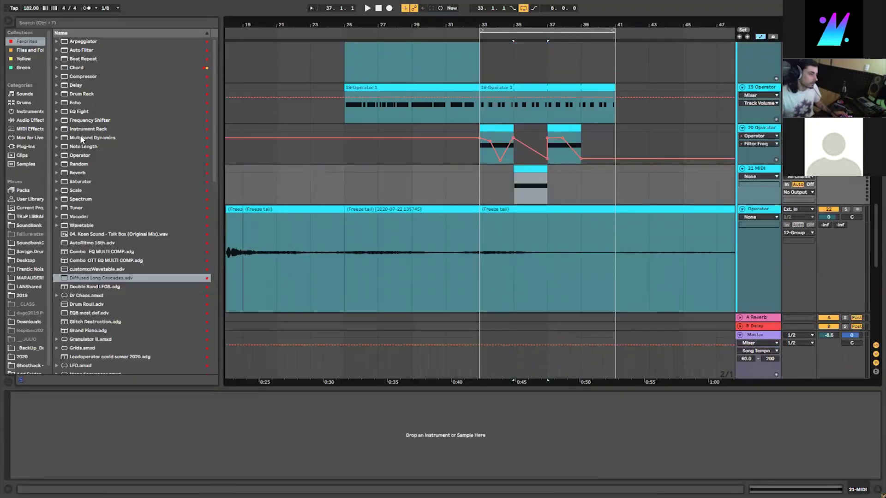
Load Operator and the Combo EQ MULTI COMP rack onto the new MIDI track, with the rack folded.
double_click(79, 156)
scroll(115, 247, "down", 3)
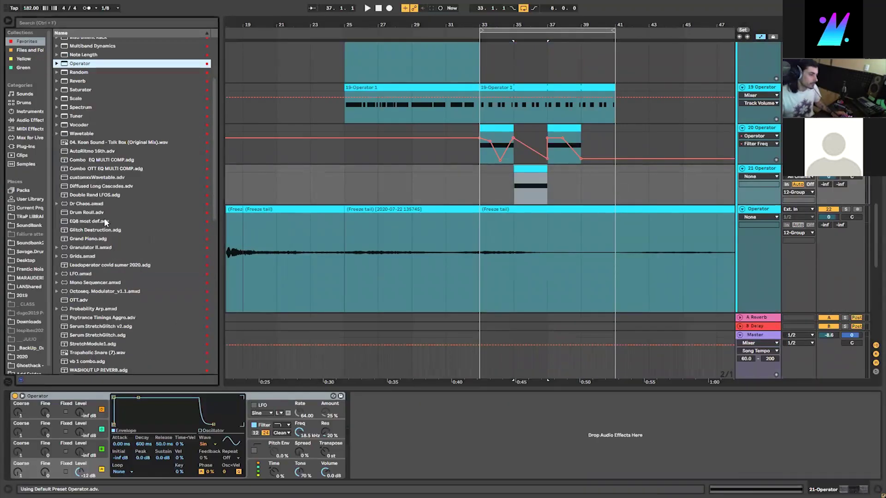
left_click_drag(101, 159, 385, 397)
left_click(355, 419)
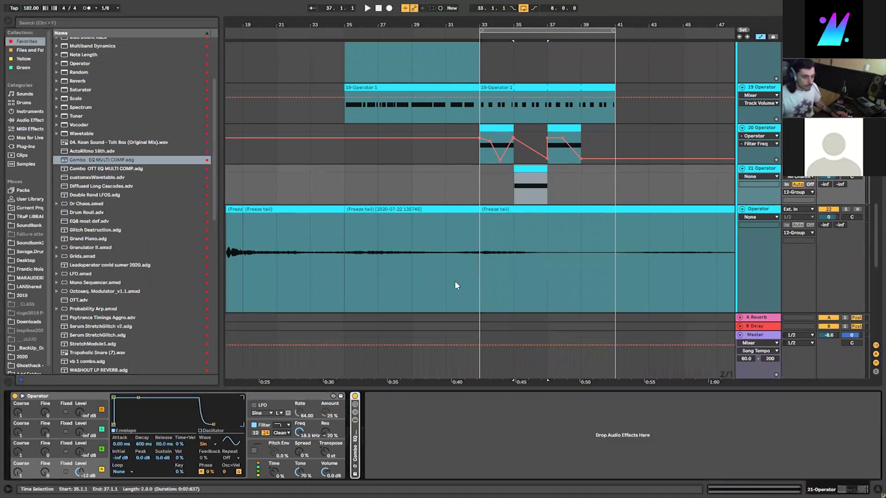
Replace the sustained F3 note in the bar 35 clip with repeated 1/16 F3 notes across both bars.
double_click(531, 170)
key("ctrl+2")
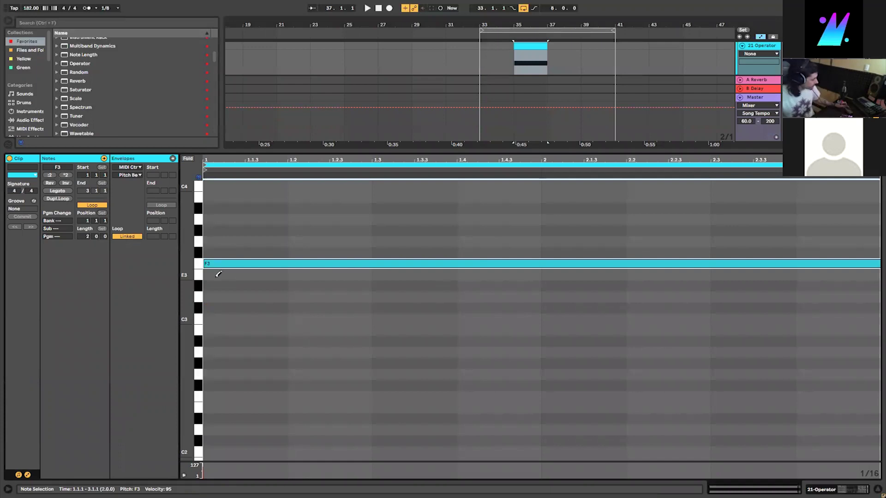
left_click(221, 263)
left_click_drag(222, 262, 874, 262)
Loop the two-bar Operator clip at bars 35 to 37 and play it with the device chain shown.
key("space")
key("shift+Tab")
left_click(530, 46)
key("ctrl+l")
key("space")
key("space")
Set Operator's oscillator A to the SwD wave with -inf dB sustain and a decay of about 95.2 ms.
left_click(80, 472)
left_click(208, 353)
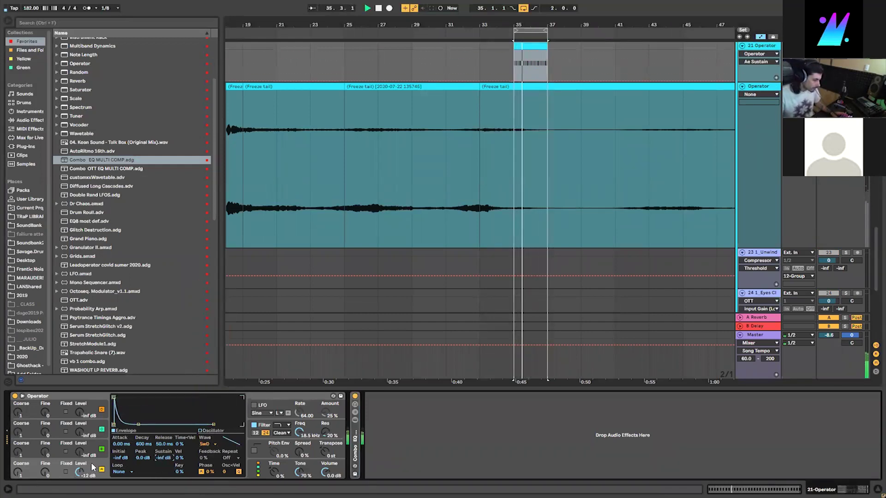
left_click_drag(143, 443, 144, 462)
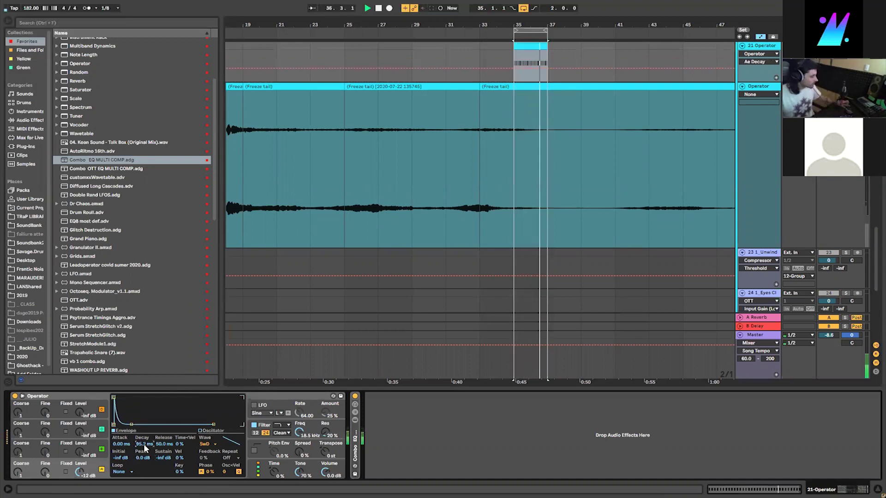
Check the BPM-to-milliseconds formula in the workshop booklet PDF in the browser, and reopen the bar 35 clip's notes in Ableton Live.
key("alt+Tab")
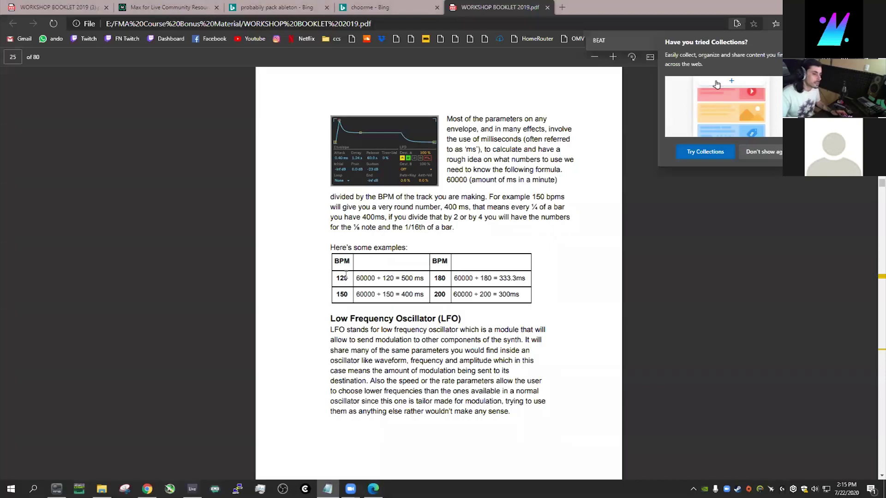
key("alt+Tab")
scroll(517, 126, "up", 4)
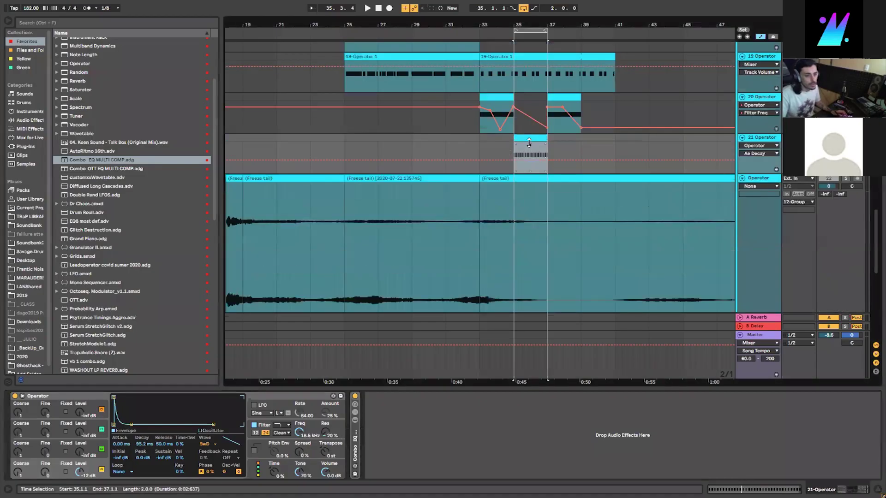
double_click(529, 141)
left_click(285, 280)
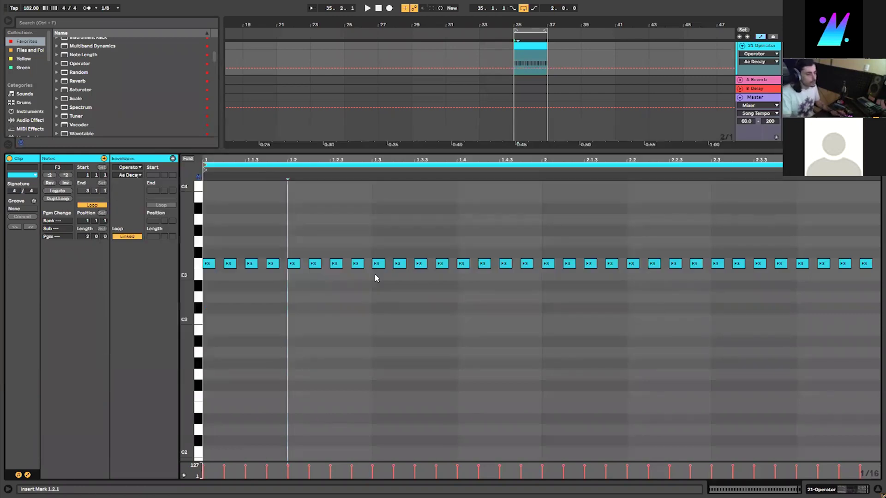
Calculate 60000 divided by 182 and the result divided by 4 in Calculator, and return to Ableton Live.
key("super+e")
key("c")
key("XF86Calculator")
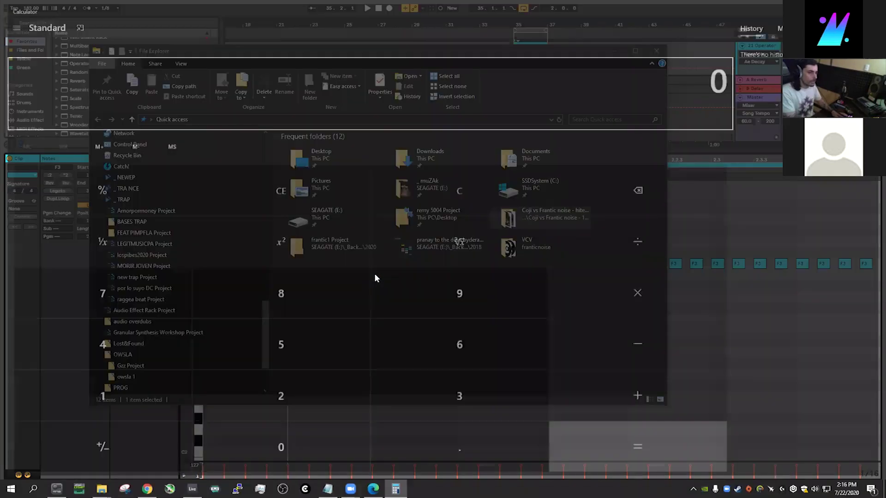
type("60000/")
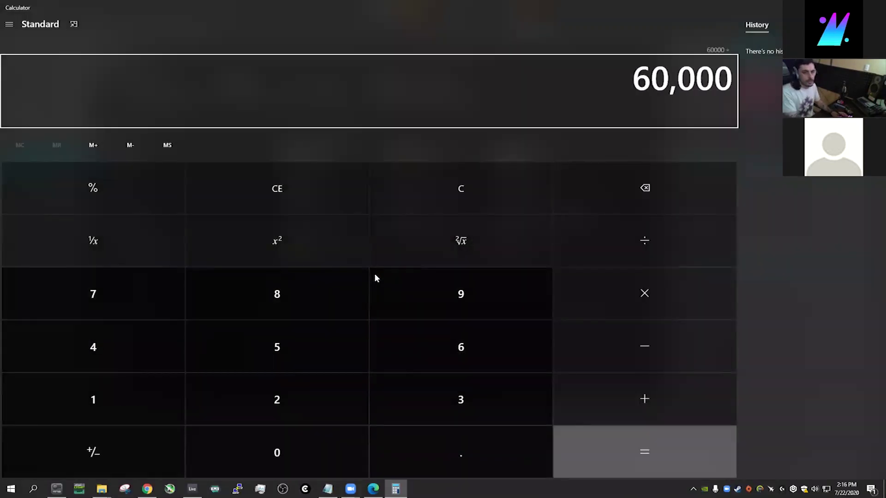
type("172")
key("BackSpace")
key("BackSpace")
type("82")
key("Return")
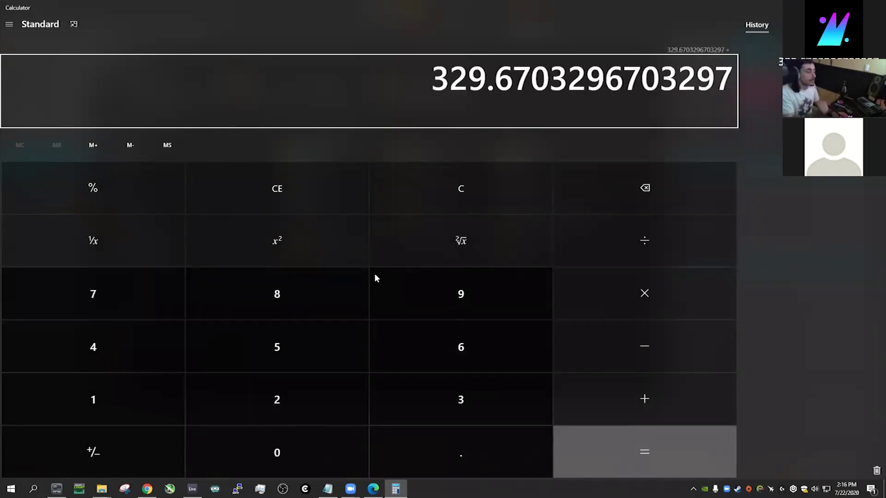
type("4")
key("Return")
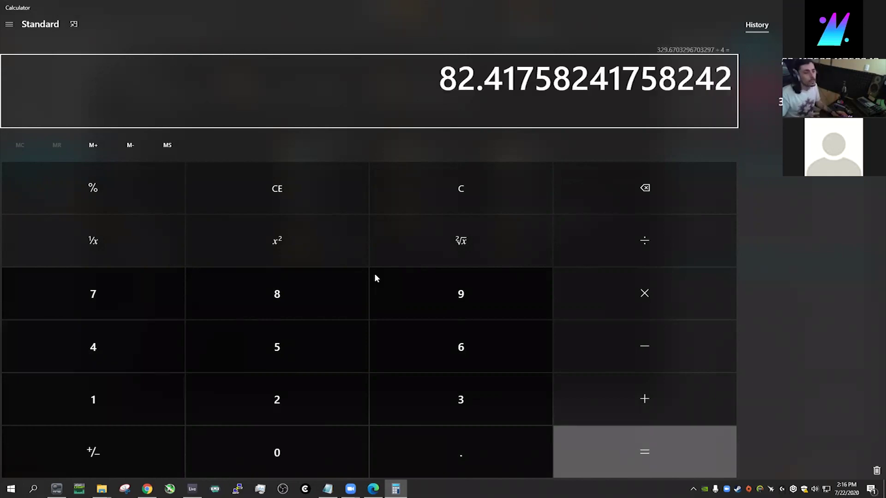
key("alt+Tab")
key("alt+Tab")
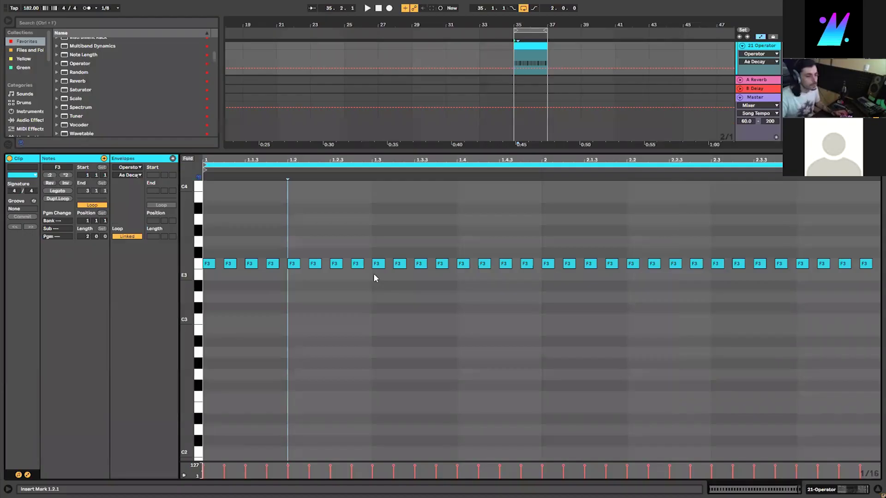
Shorten oscillator A's decay to about 56.8 ms and set the filter to about 914 Hz with 125% resonance.
left_click_drag(349, 282, 365, 257)
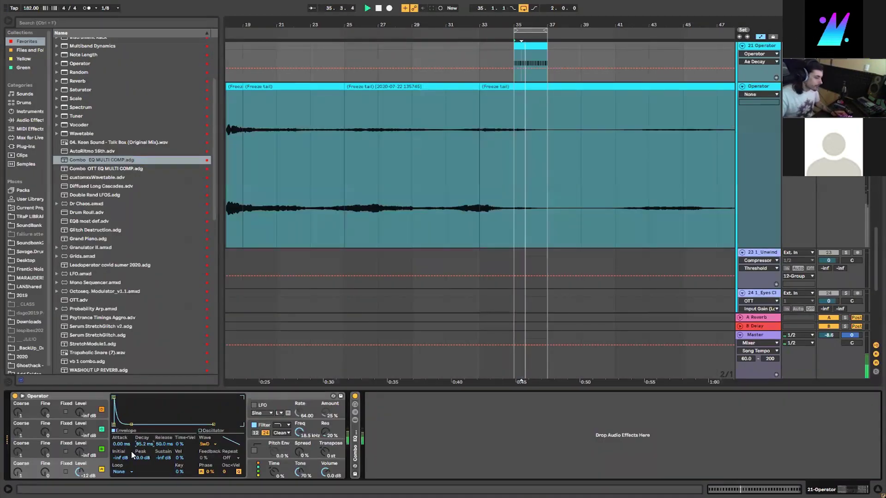
mouse_move(147, 446)
left_mouse_down()
mouse_move(147, 436)
mouse_move(147, 449)
left_mouse_up()
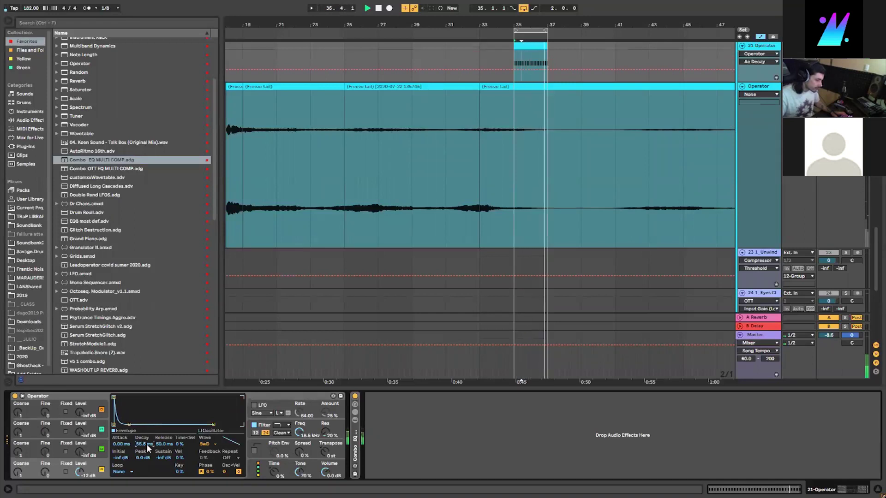
left_click_drag(299, 433, 299, 457)
key("Delete")
left_click(88, 467)
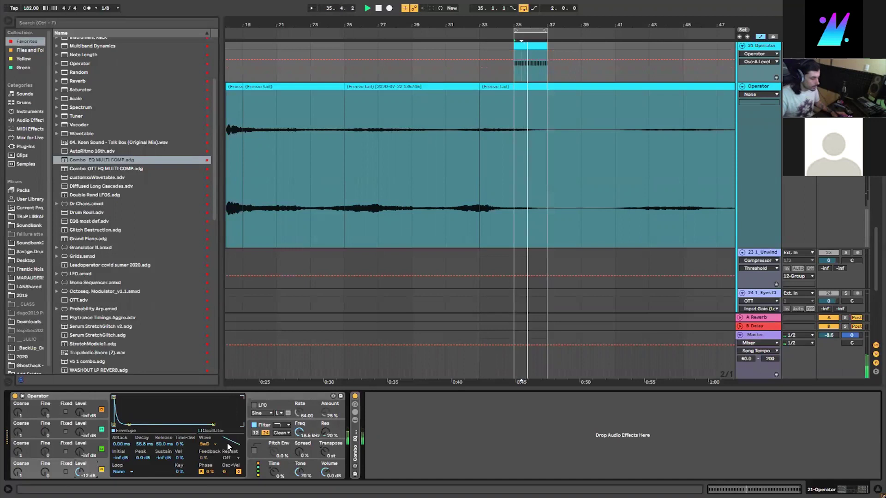
left_click(287, 437)
mouse_move(304, 435)
left_mouse_down()
mouse_move(304, 445)
mouse_move(299, 406)
mouse_move(299, 424)
left_mouse_up()
Enable Operator's LFO with the S&H wave, a tempo-synced 1/8 rate and 100% amount.
left_click(254, 406)
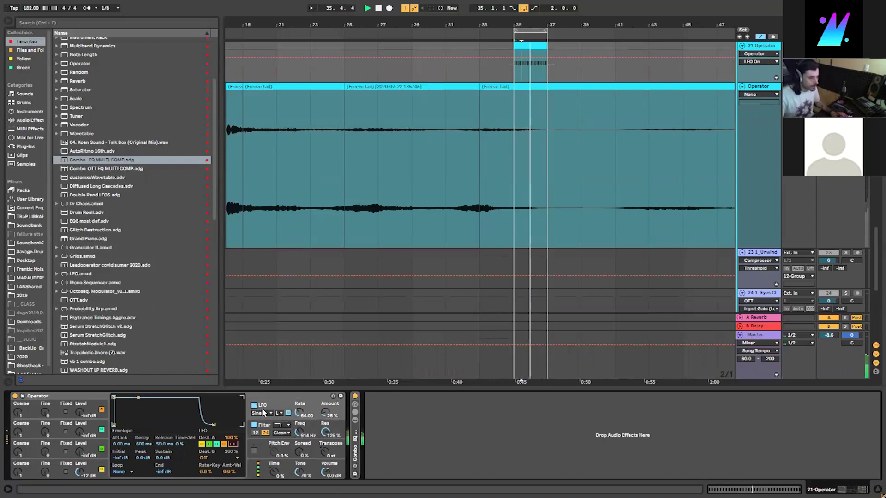
left_click(257, 413)
left_click(257, 455)
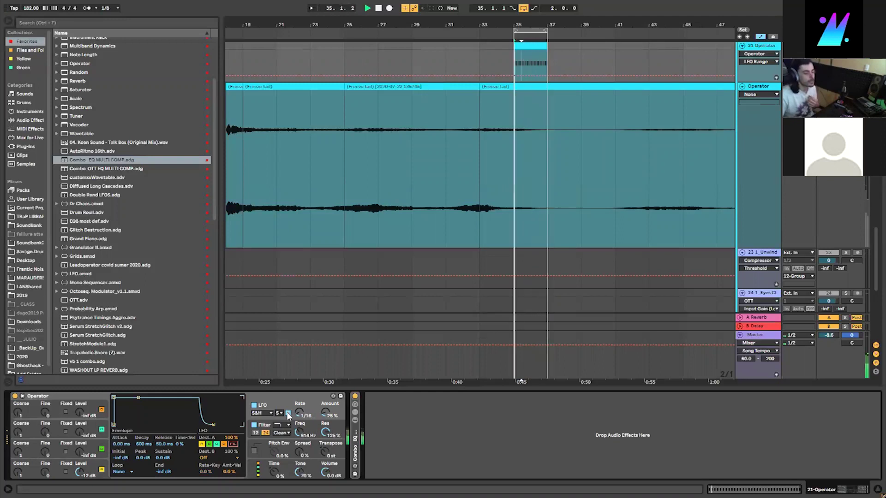
left_click_drag(298, 416, 325, 392)
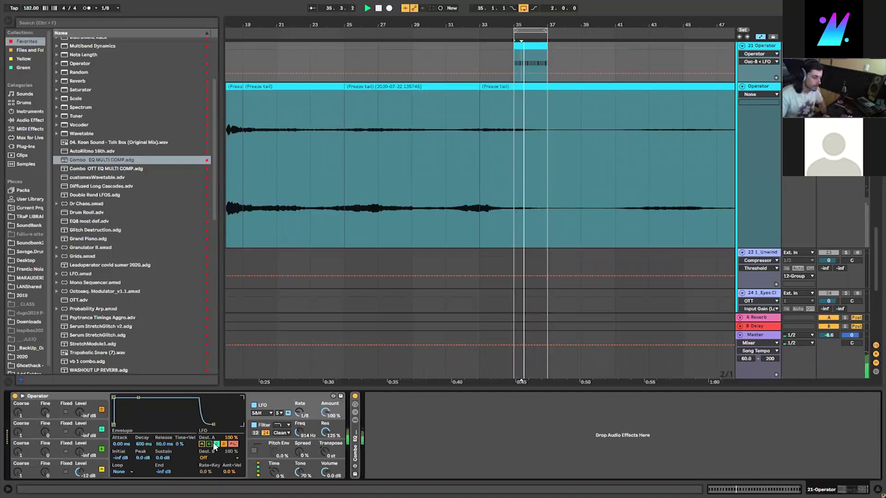
Lower Operator's filter frequency to about 608 Hz and oscillator A's decay to about 40.3 ms.
left_click_drag(296, 430, 297, 431)
left_click(273, 409)
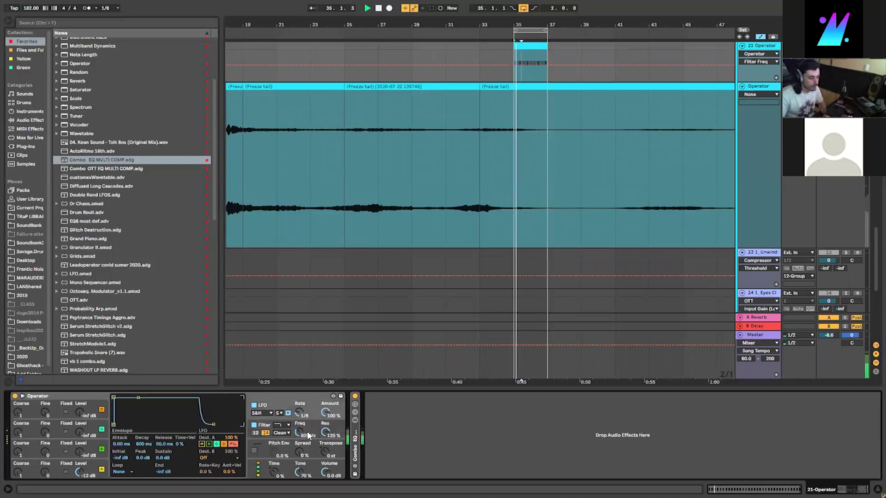
left_click_drag(299, 433, 299, 438)
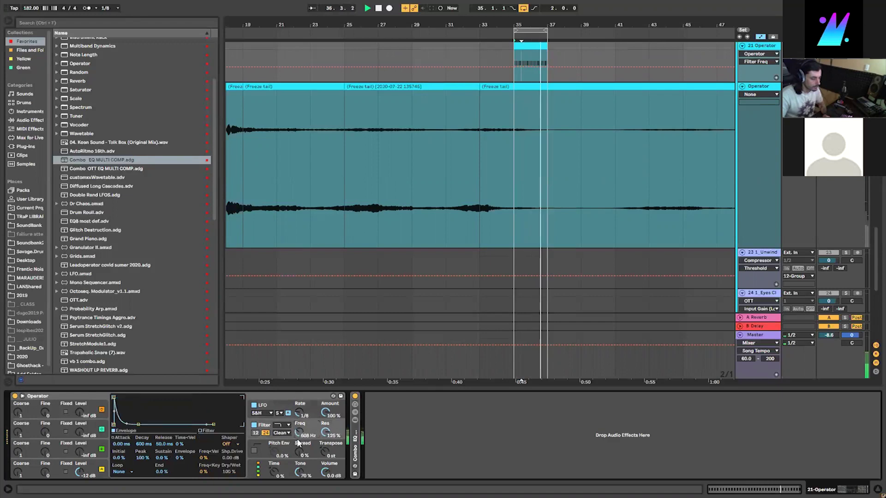
left_click(95, 463)
left_click_drag(144, 443, 144, 452)
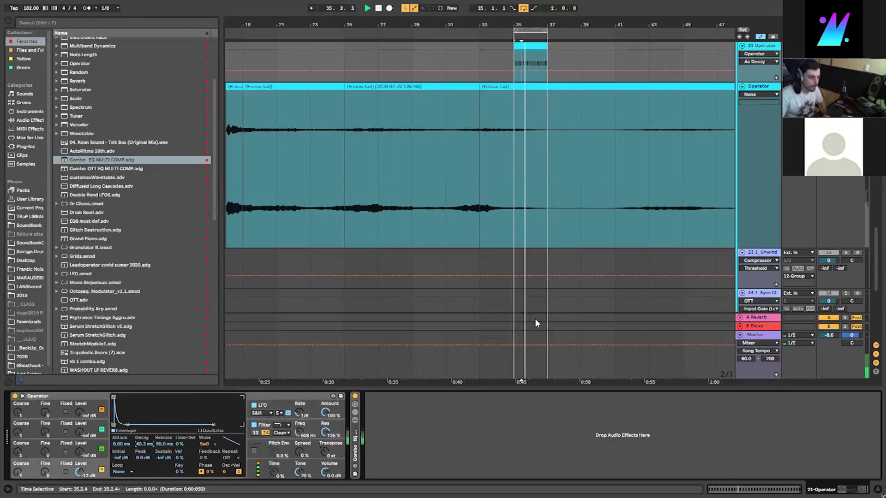
Unfold the Combo EQ MULTI COMP rack, set its Compressor threshold to -16.8 dB with Makeup on, and transpose Operator to -24 st.
left_click_drag(134, 160, 543, 406)
double_click(525, 396)
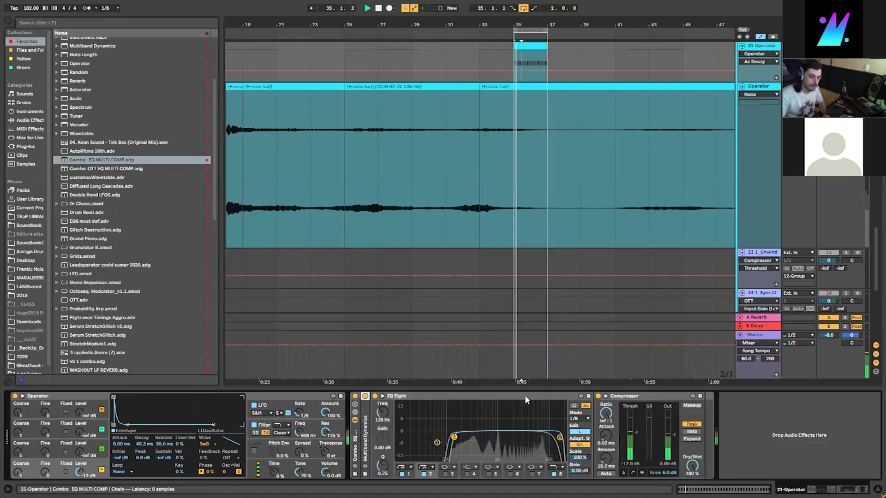
double_click(525, 395)
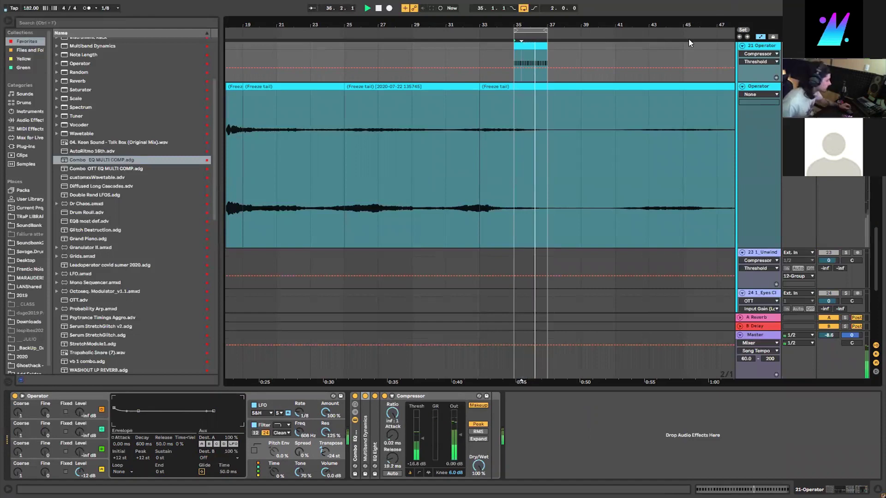
left_click(79, 470)
mouse_move(164, 458)
left_mouse_down()
mouse_move(164, 417)
mouse_move(164, 458)
left_mouse_up()
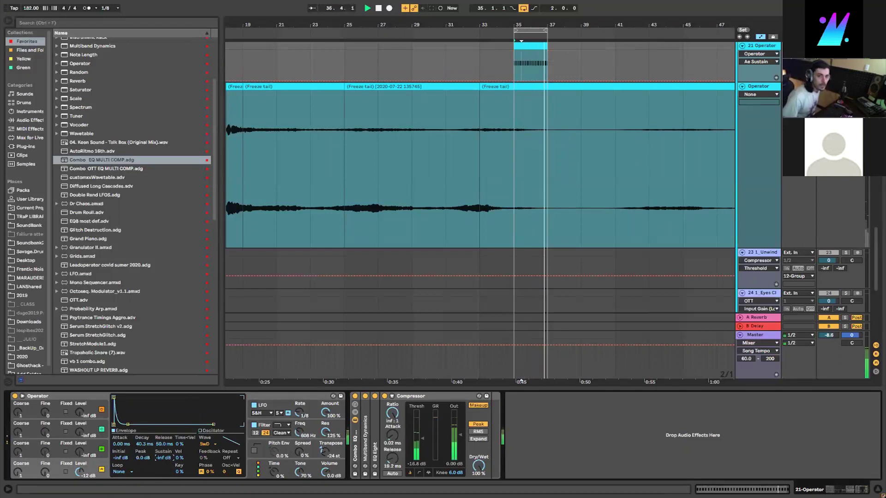
Extend the loop to bars 33 through 41 and repeat the bar 35 Operator clip at bar 39, leaving bars 37 to 39 empty.
left_click_drag(515, 30, 481, 31)
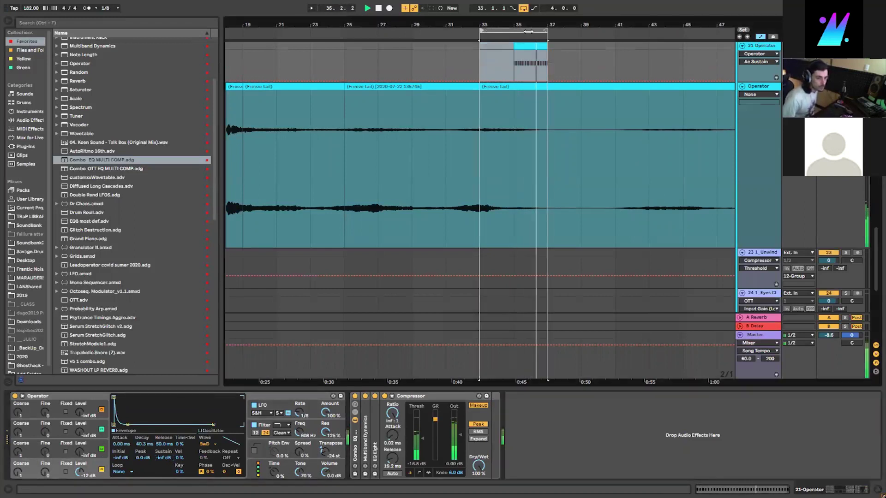
left_click_drag(546, 30, 614, 31)
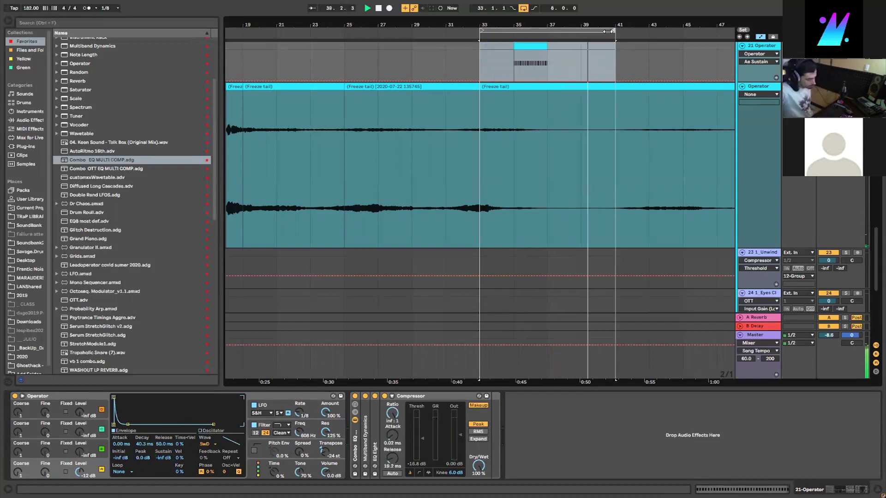
left_click(518, 46)
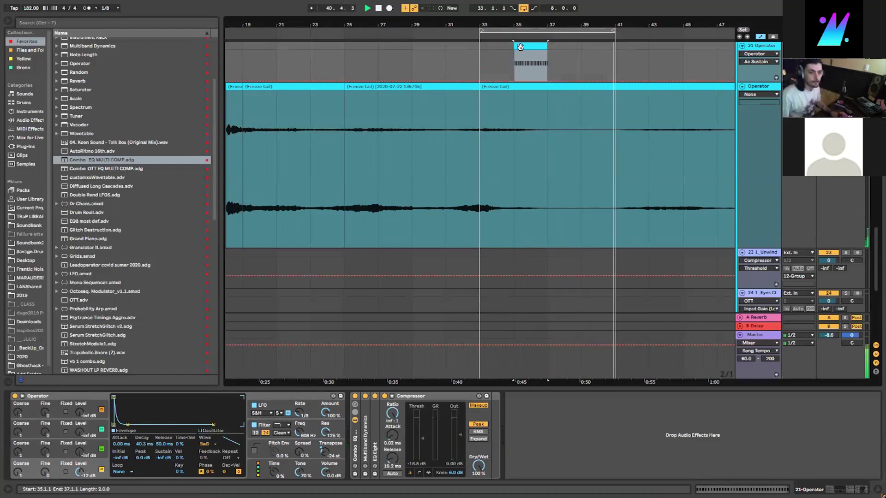
key("ctrl+d")
key("ctrl+d")
left_click(569, 47)
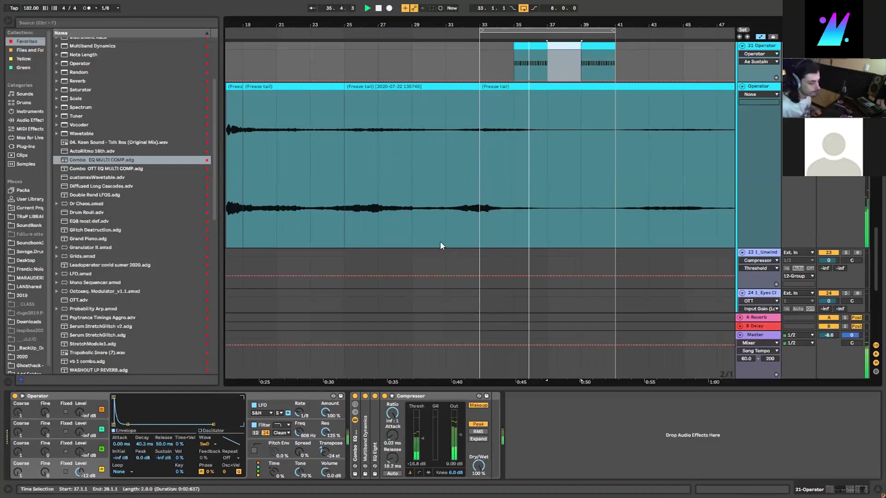
Examine the layered Operator clips during playback and the device chains of the 19 Operator and 20 Operator tracks.
left_click_drag(510, 390, 512, 480)
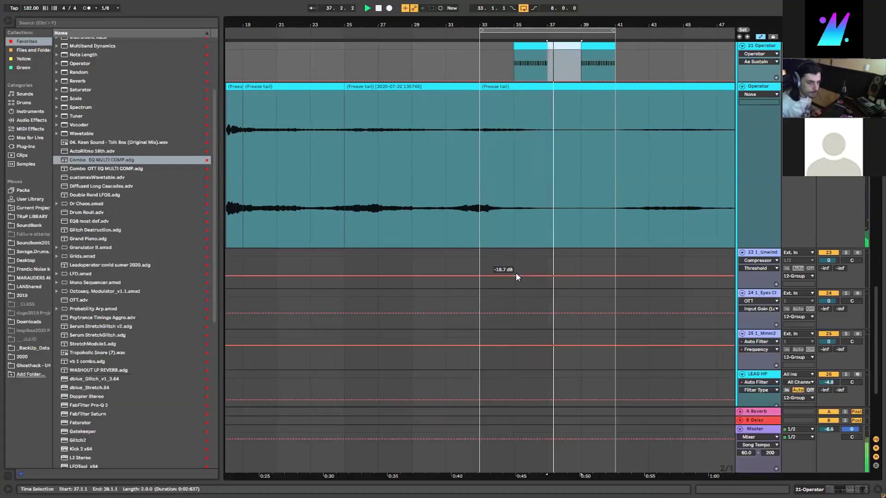
scroll(516, 272, "up", 5)
left_click(493, 248)
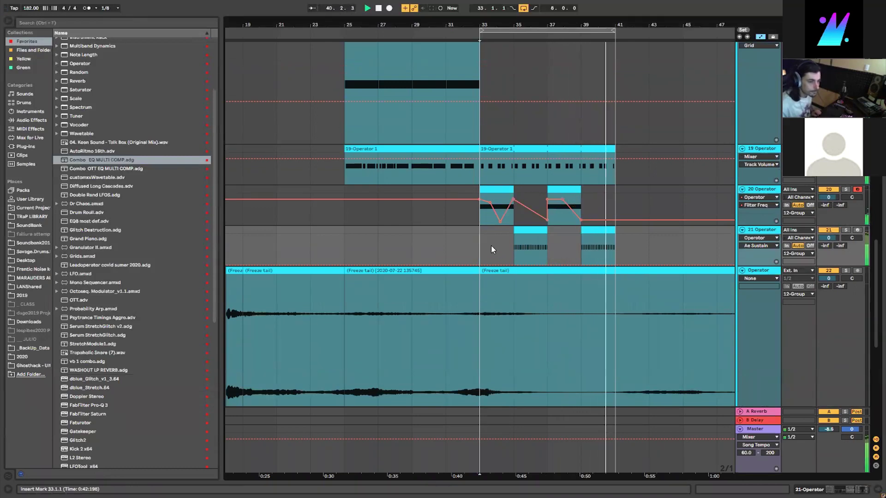
double_click(765, 149)
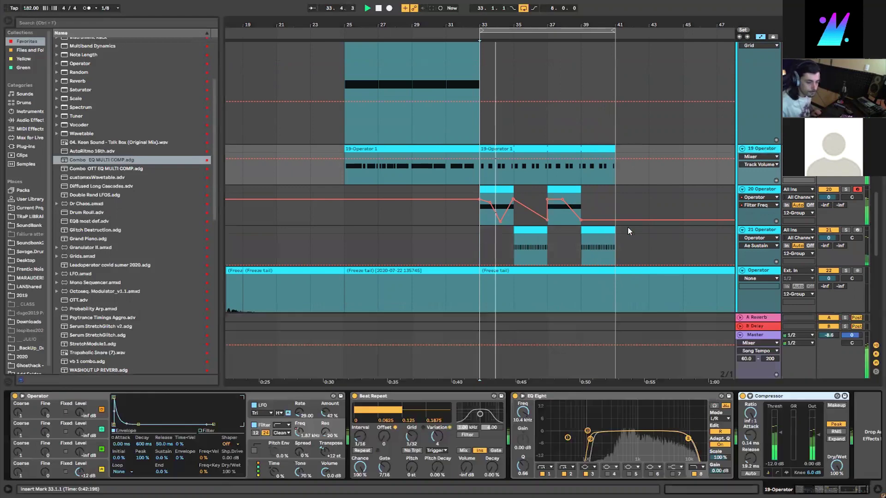
left_click(491, 190)
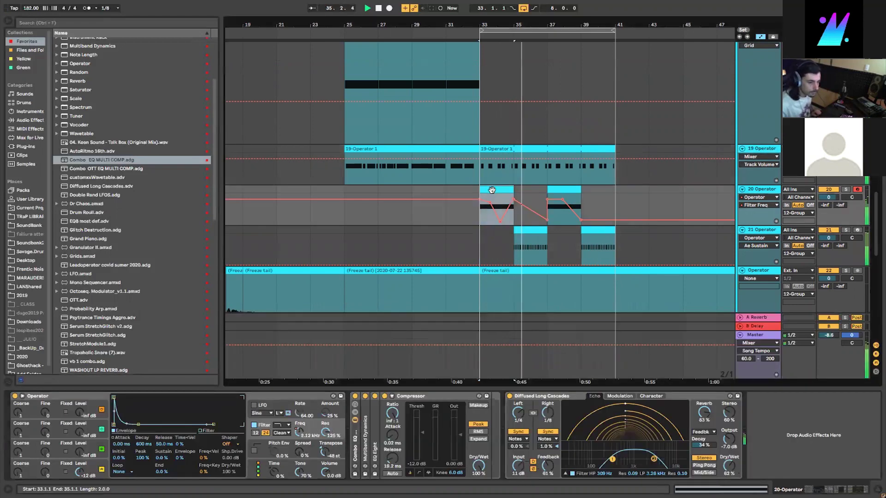